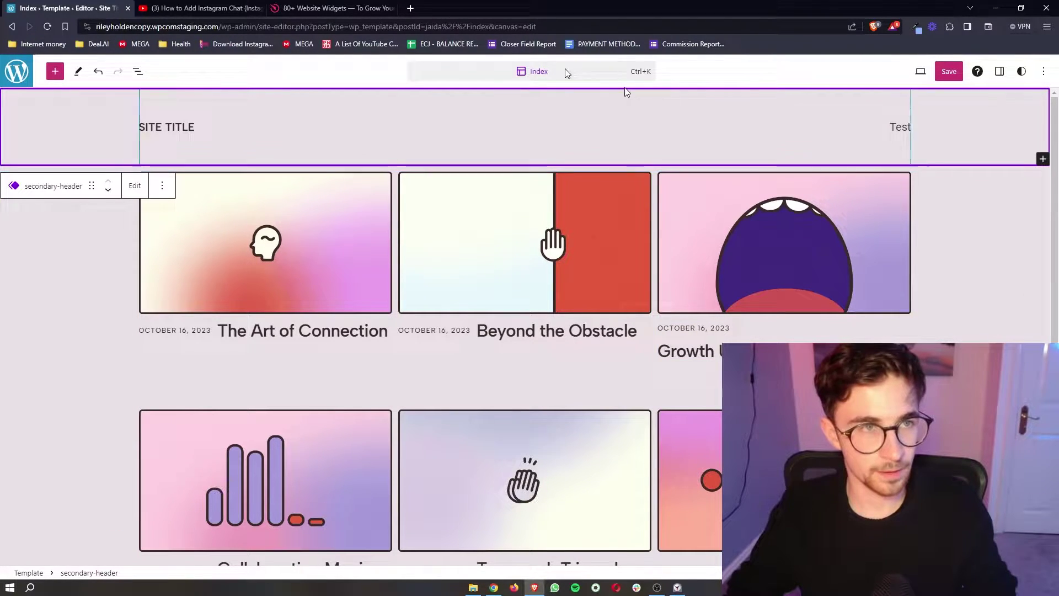
- Select the Elfsight sign-up link in the YouTube video description, then go to the elfsight.com tab
left_click(199, 8)
scroll(329, 221, "down", 4)
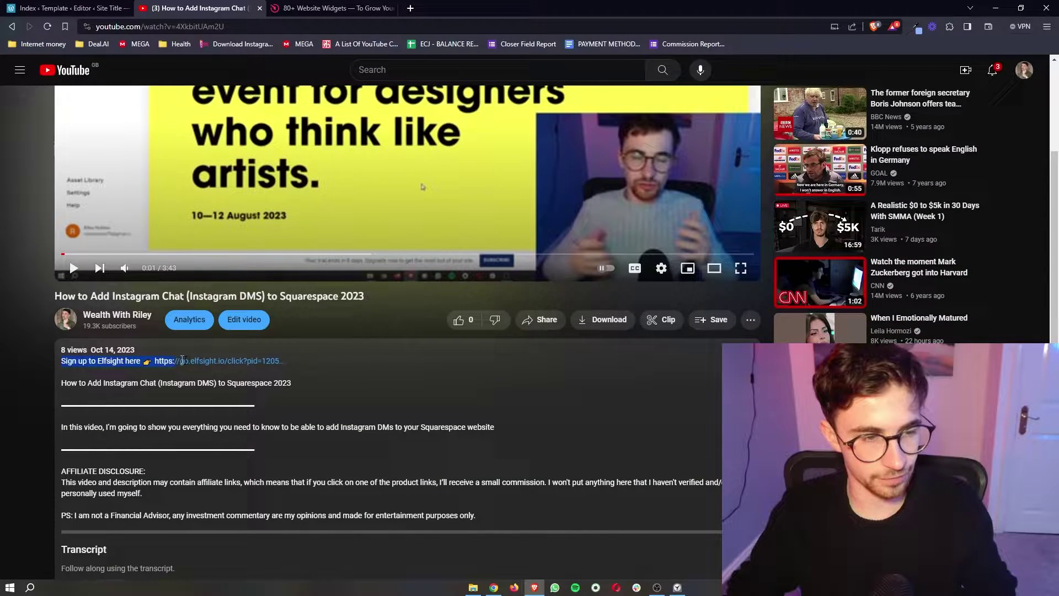
left_click_drag(182, 360, 295, 364)
left_click(278, 388)
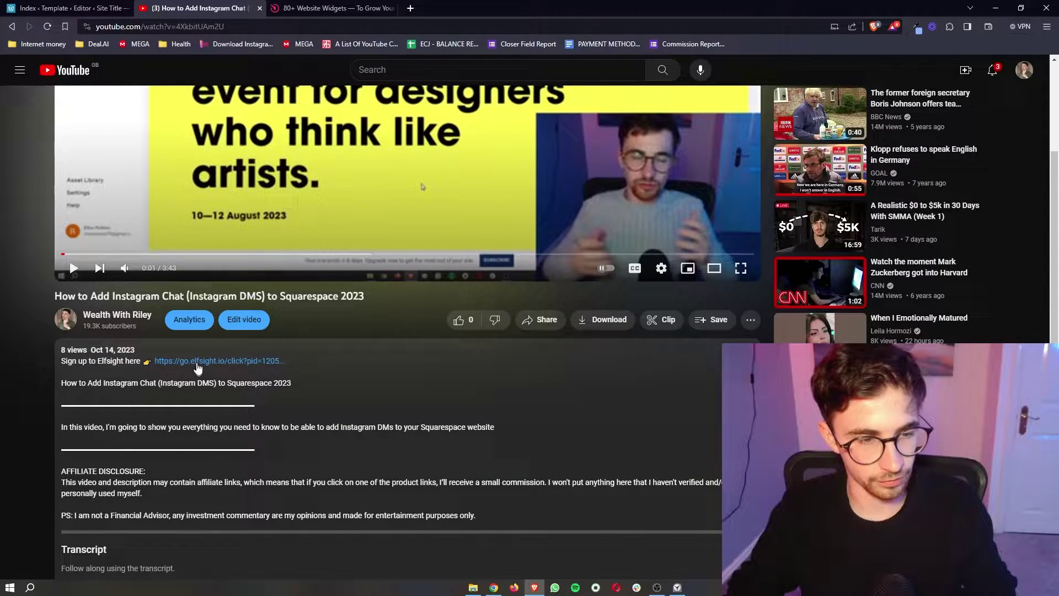
key("ctrl+Tab")
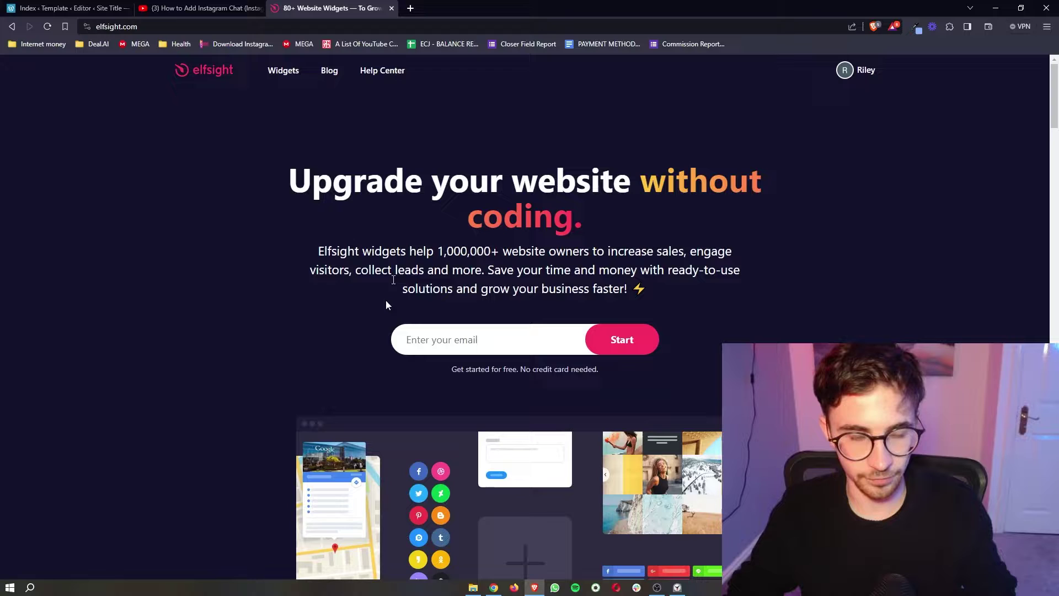
left_click_drag(289, 181, 664, 182)
left_click(701, 243)
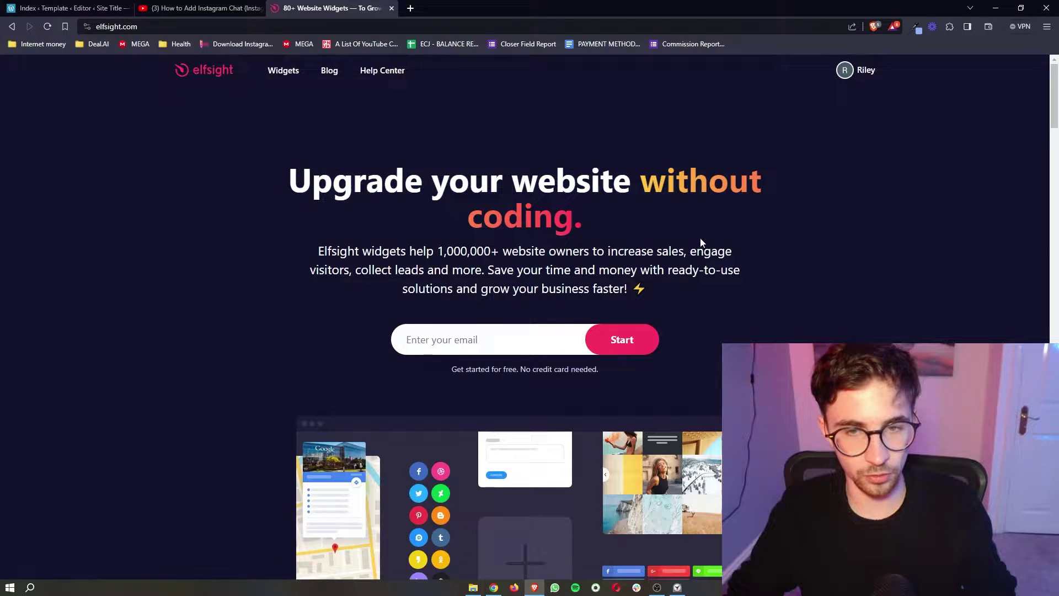
left_click(72, 8)
scroll(489, 298, "down", 5)
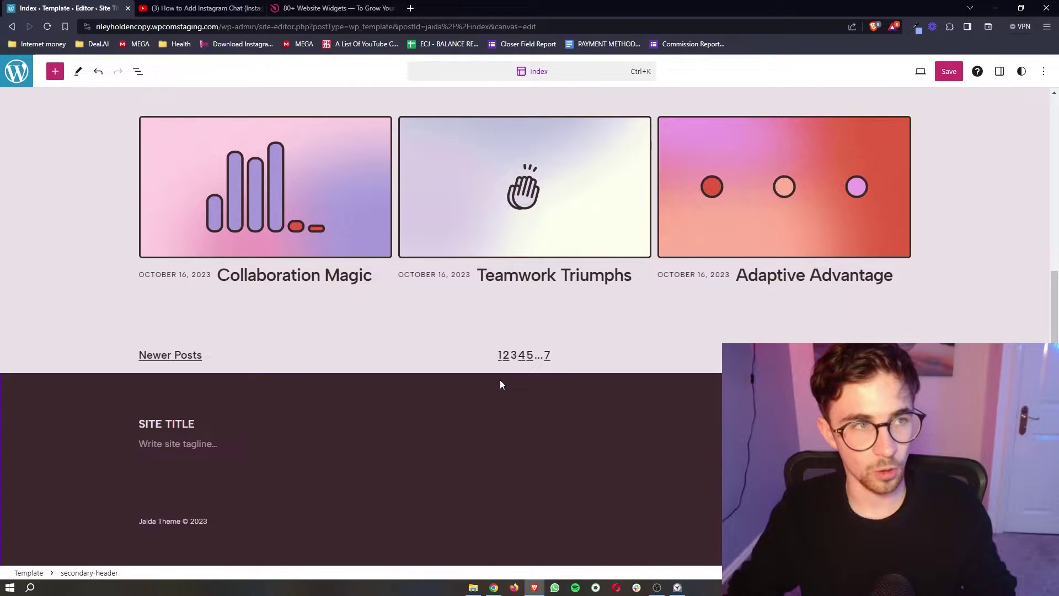
scroll(499, 380, "up", 1)
left_click(331, 7)
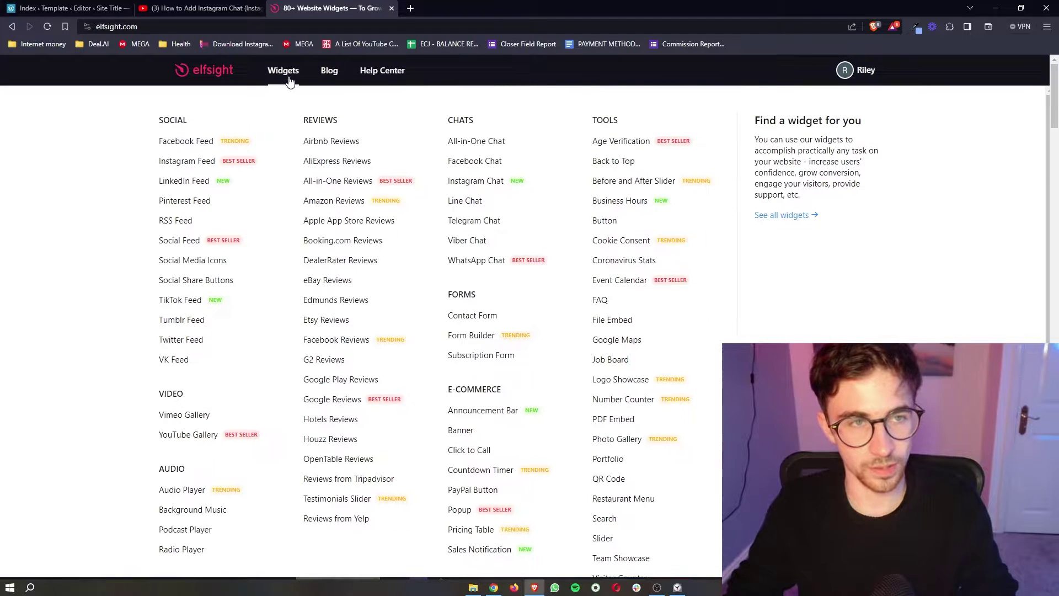
- Browse the Elfsight widget catalogue, filter it by 'rss', and pick the RSS Feed widget
left_click(286, 73)
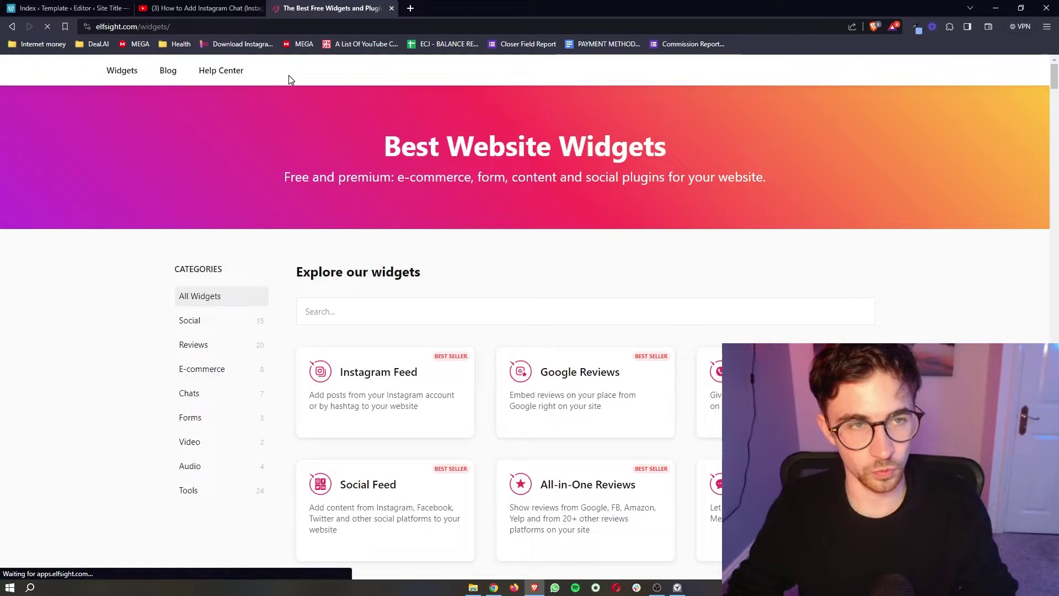
scroll(532, 191, "down", 1)
scroll(532, 190, "up", 1)
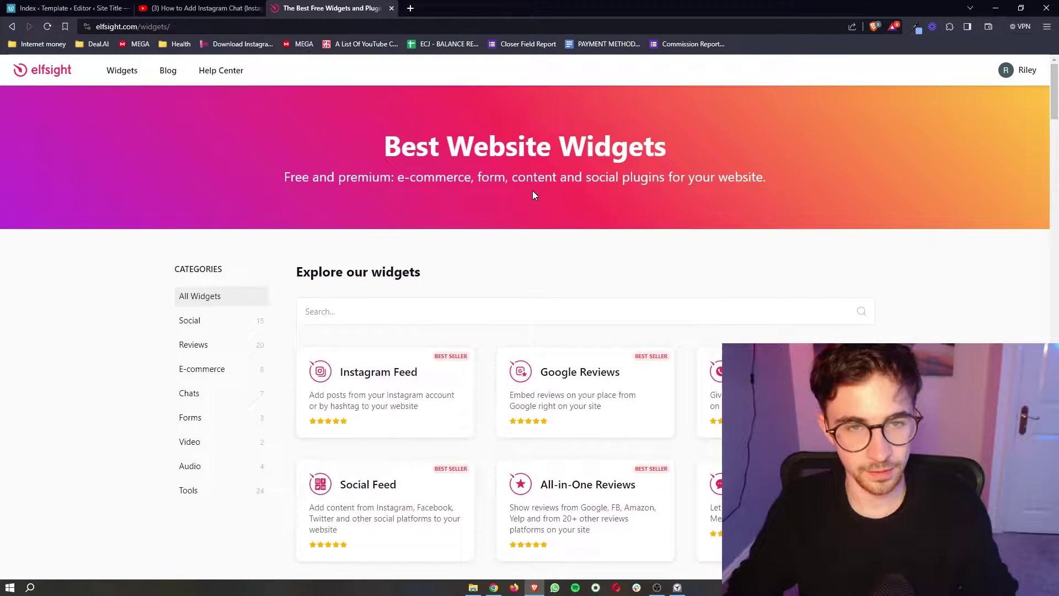
scroll(531, 191, "down", 1)
scroll(822, 315, "down", 15)
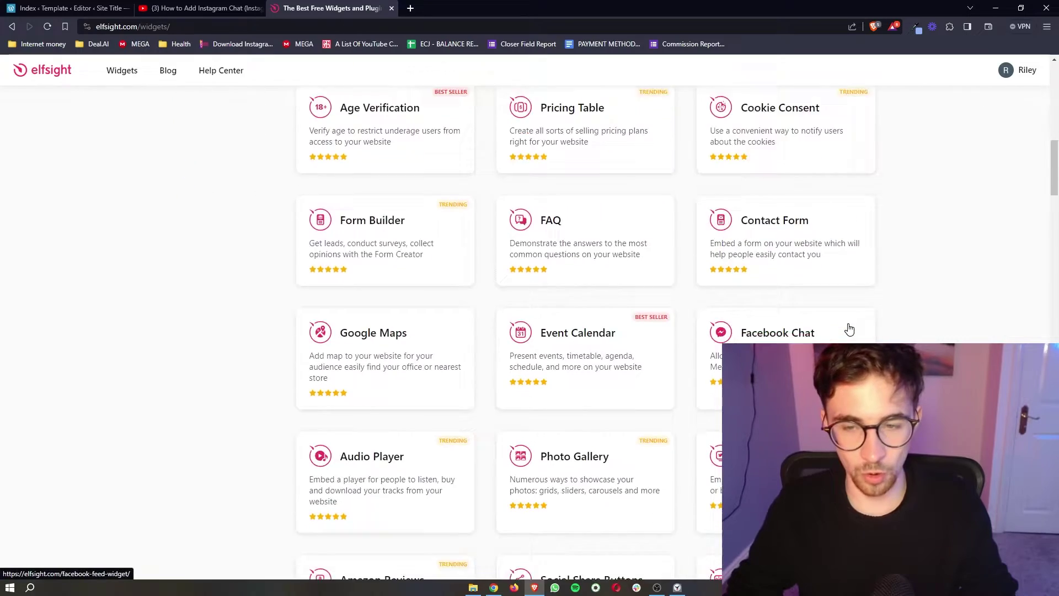
scroll(823, 314, "down", 10)
scroll(823, 315, "up", 20)
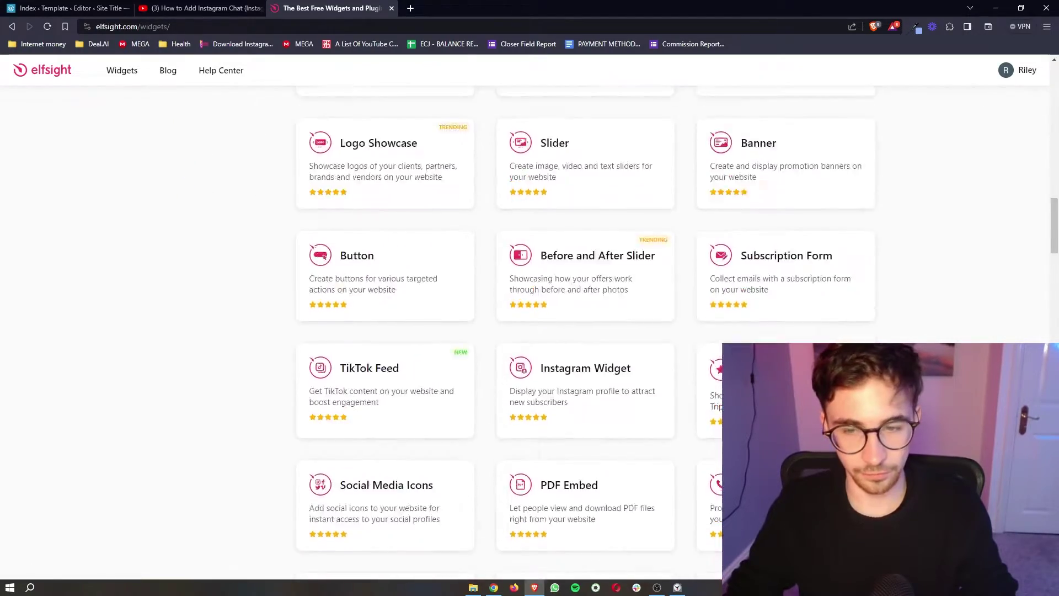
left_click(615, 290)
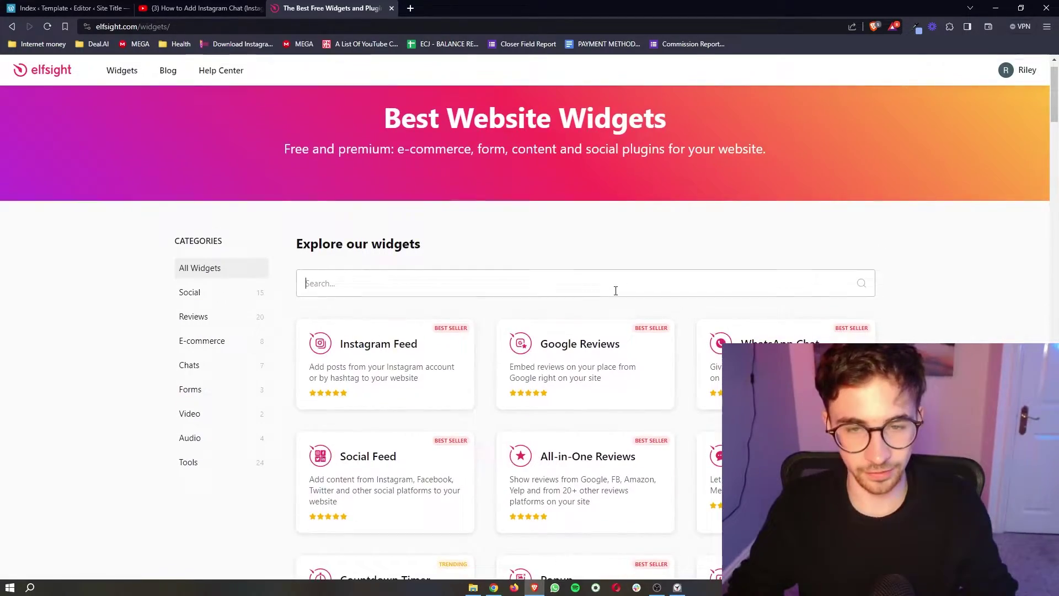
scroll(489, 278, "down", 1)
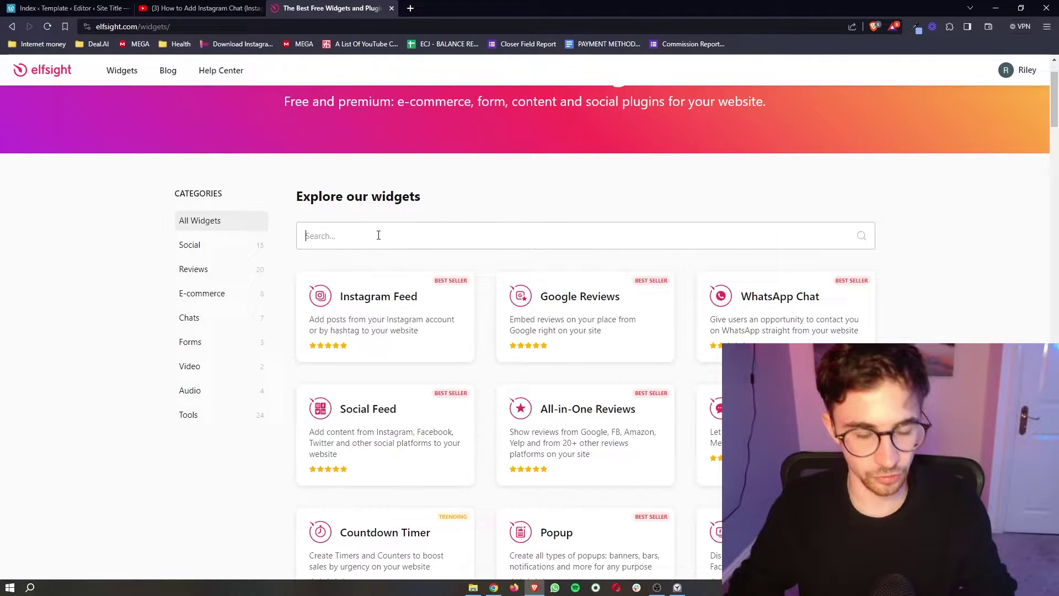
type("rss")
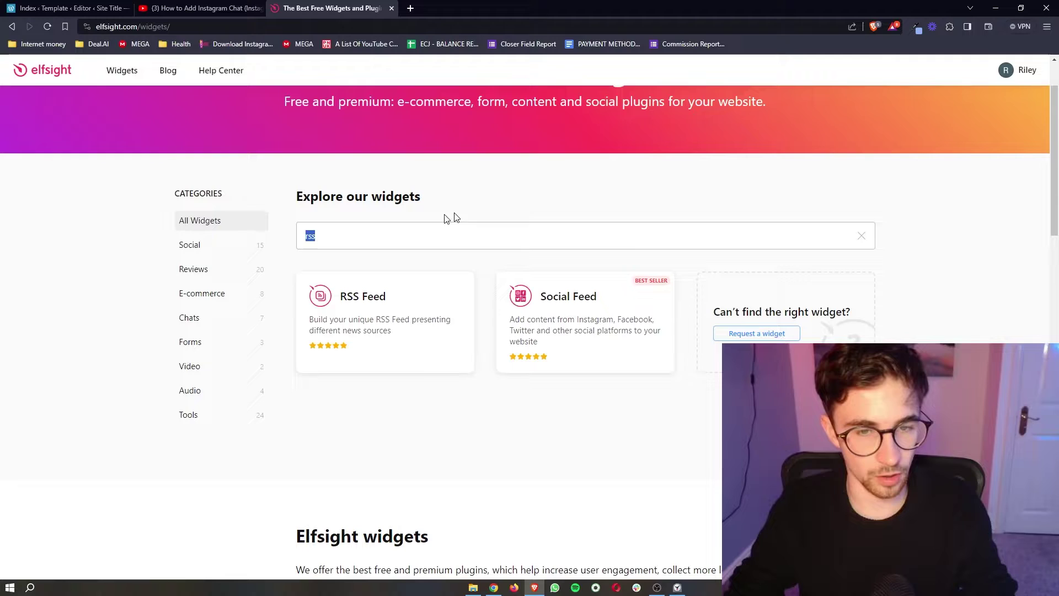
left_click(319, 302)
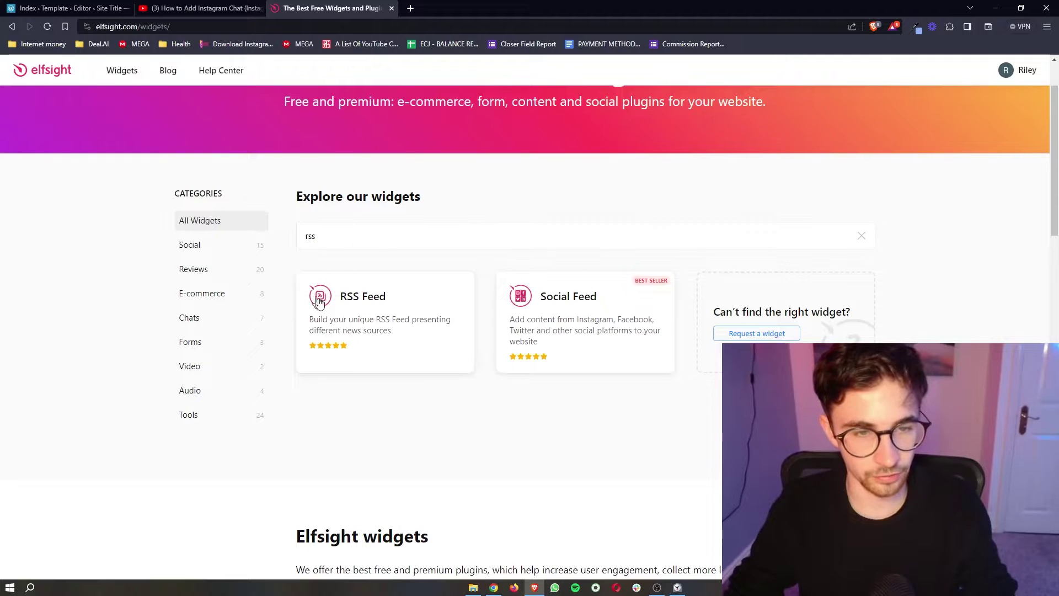
- Open the RSS Feed widget page and preview the Timeline and Grid templates
left_click(377, 308)
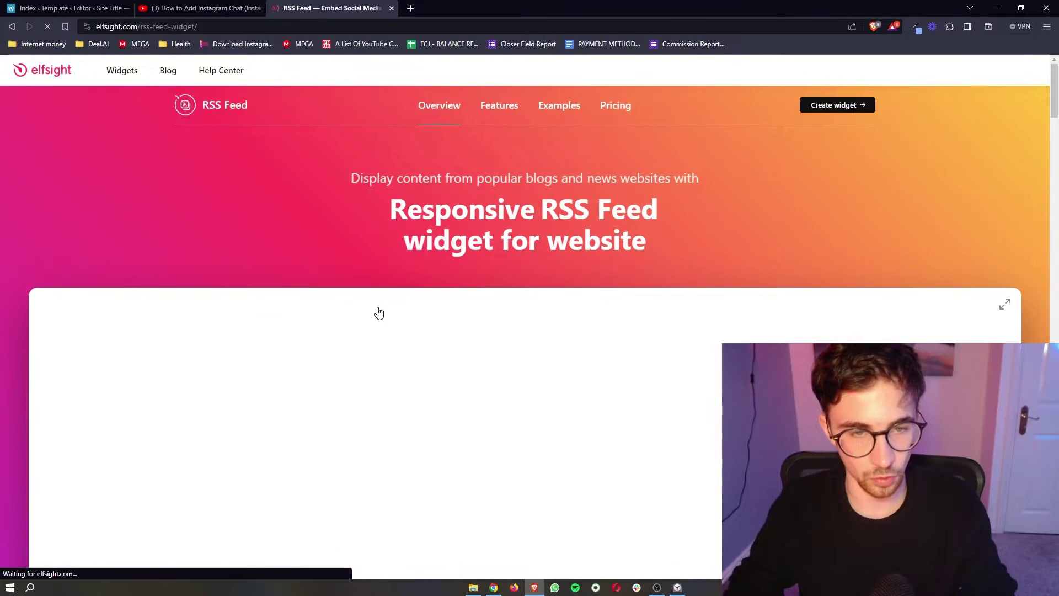
scroll(621, 227, "down", 4)
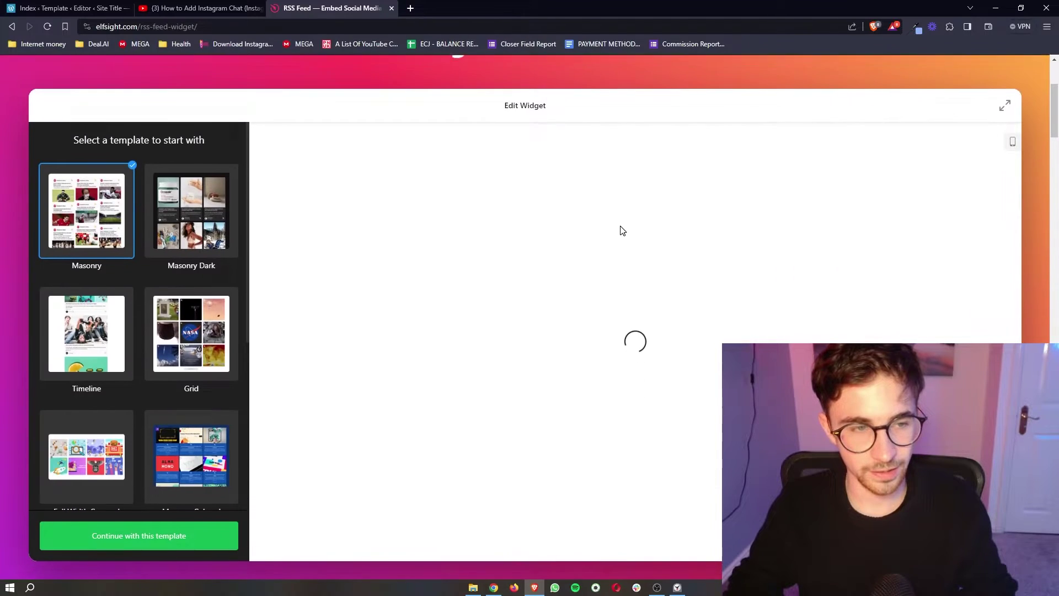
left_click(75, 341)
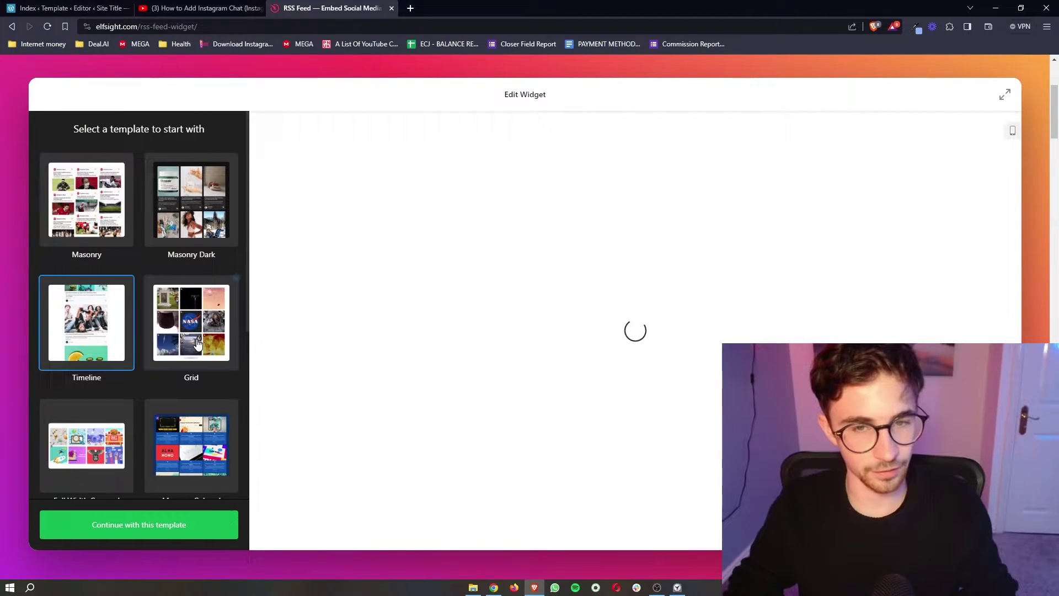
left_click(160, 358)
scroll(158, 363, "down", 1)
- Start the widget from the Full Width Carousel template and add a new RSS source
left_click(87, 421)
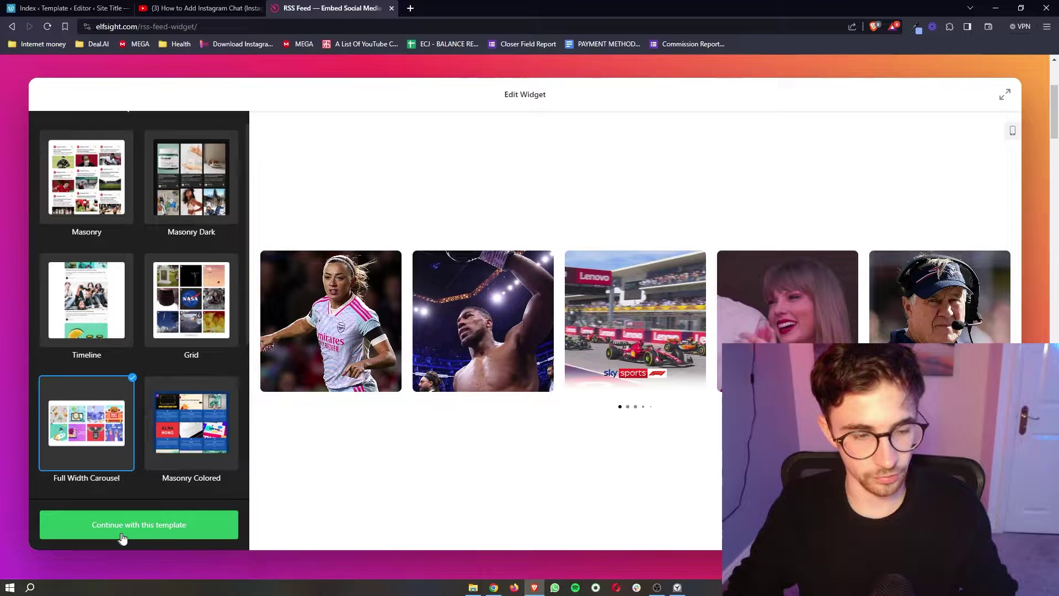
left_click(166, 523)
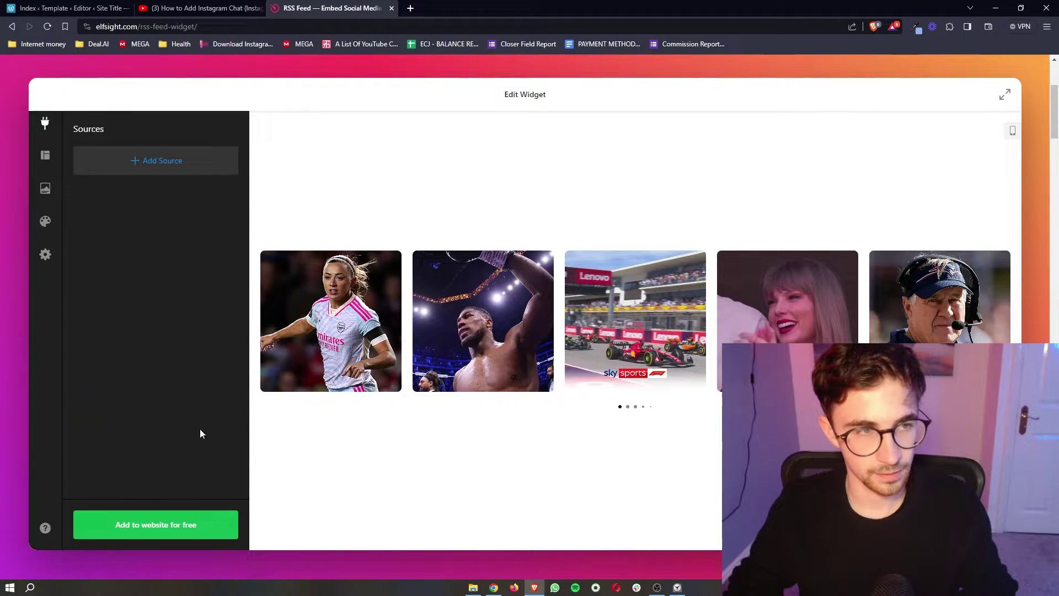
left_click(153, 165)
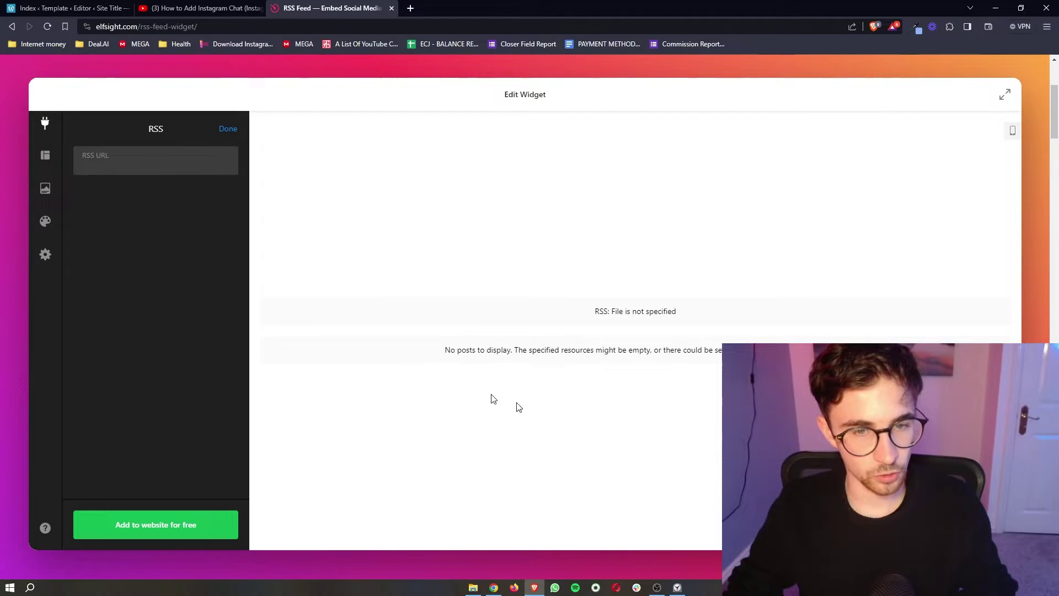
- Search 'sky news' in a new tab and open the Sky News Home RSS feed
left_click(410, 8)
type("sky news rss")
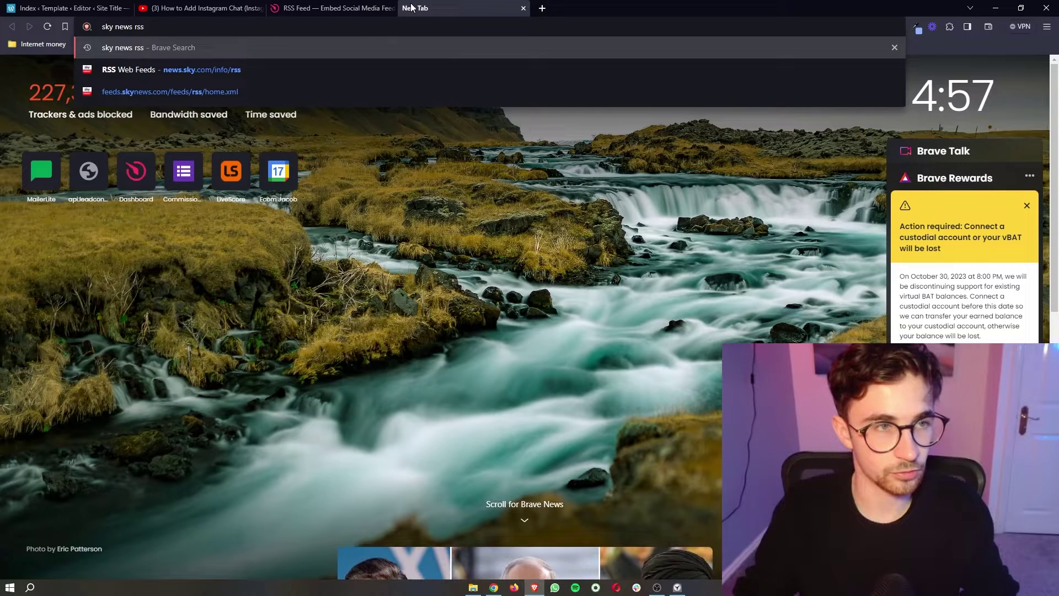
key("Return")
scroll(461, 339, "down", 4)
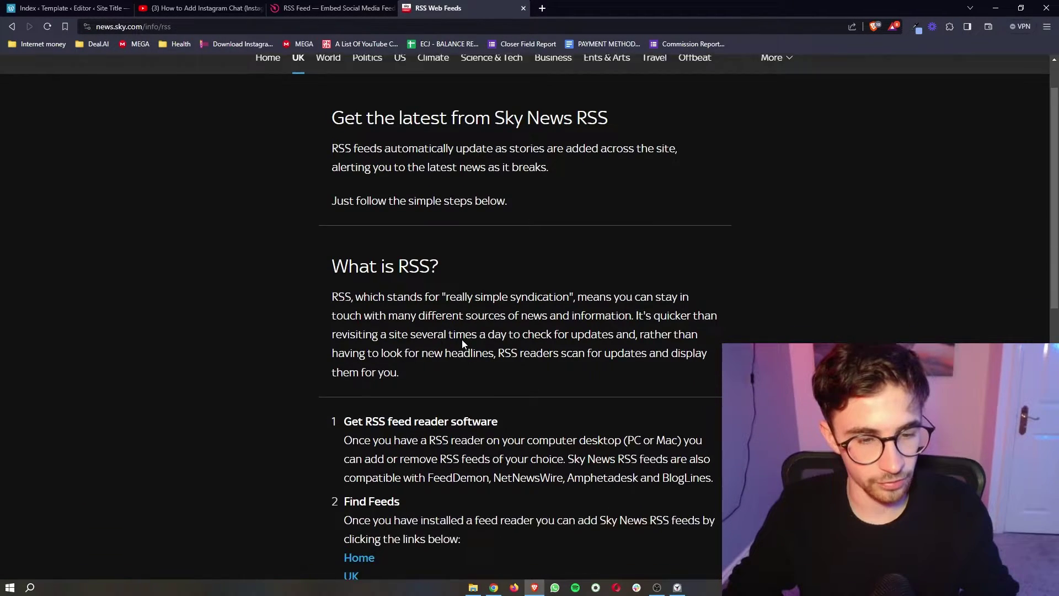
left_click(356, 470)
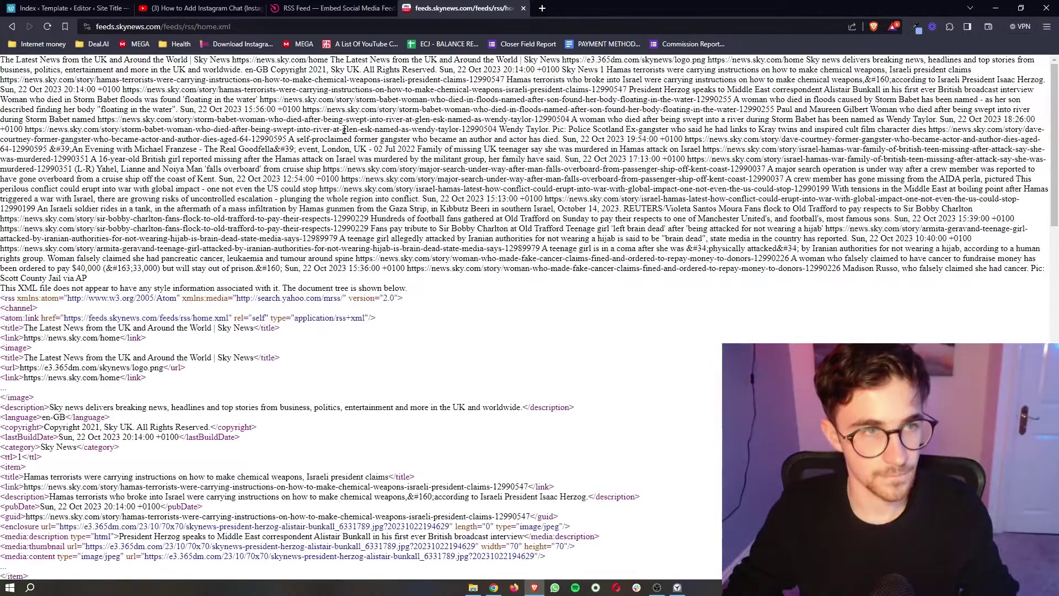
- Copy the Sky News feed address and paste it into the widget's RSS URL field
left_click(285, 29)
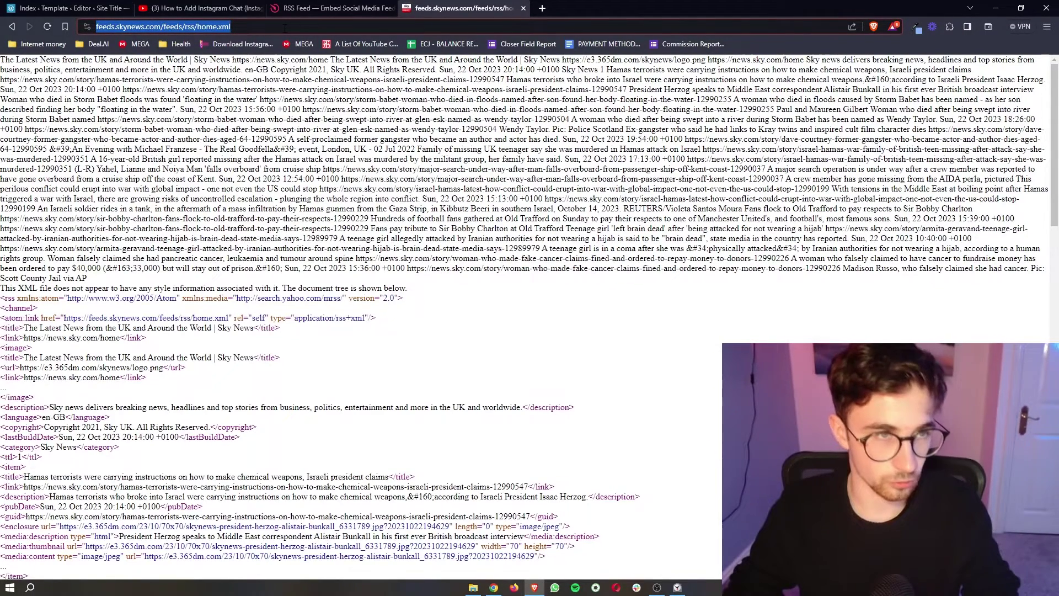
key("ctrl+c")
left_click(331, 8)
key("ctrl+v")
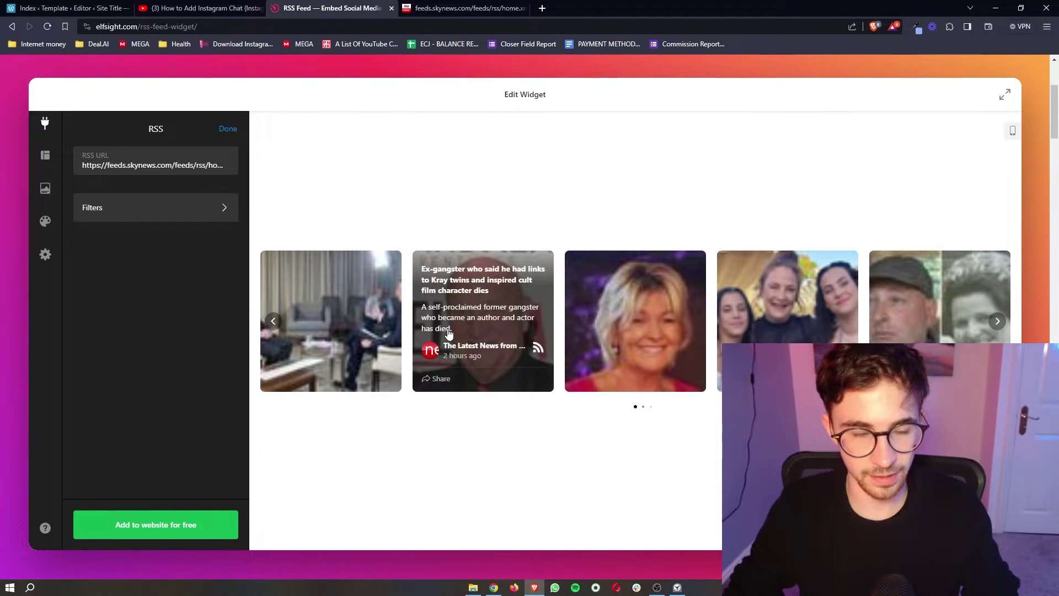
- Try the Grid and List layouts, then set the widget layout to Carousel
left_click(45, 155)
left_click(106, 182)
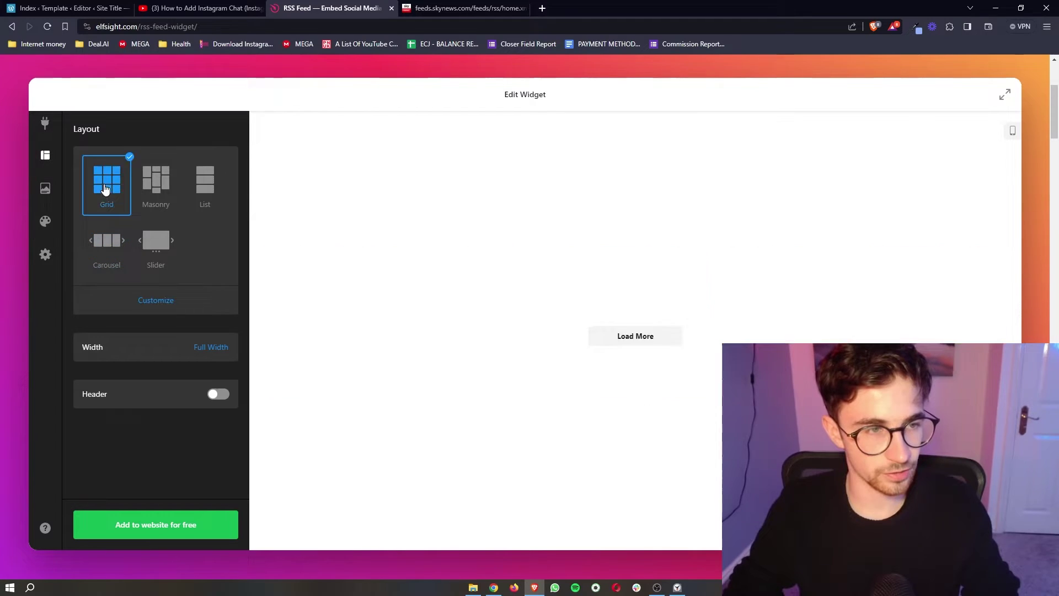
left_click(204, 190)
left_click(119, 254)
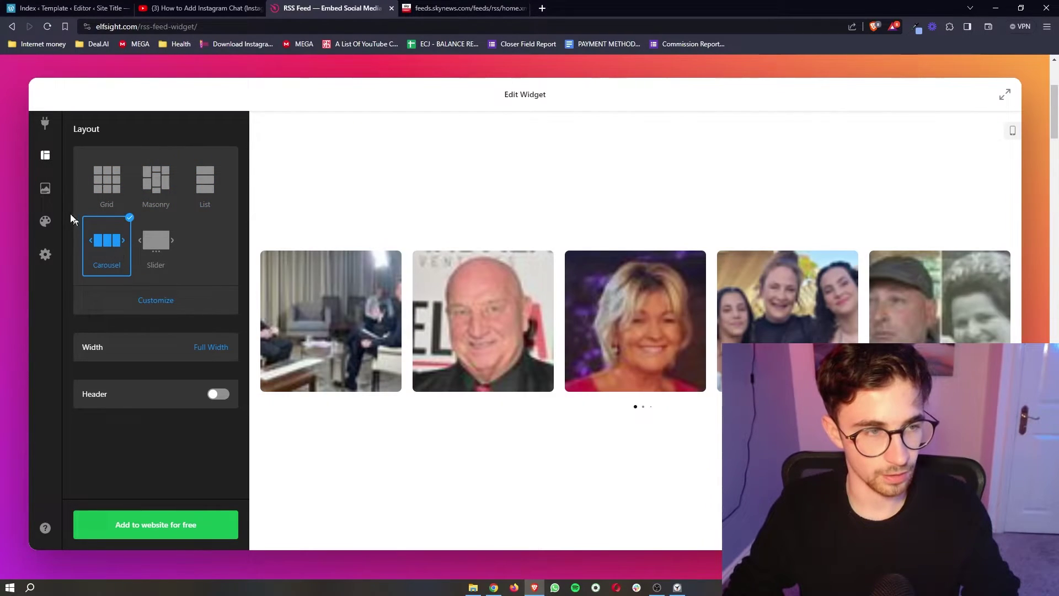
- Keep the image-only post style, then review Appearance, Settings and Sources
left_click(45, 188)
left_click(225, 219)
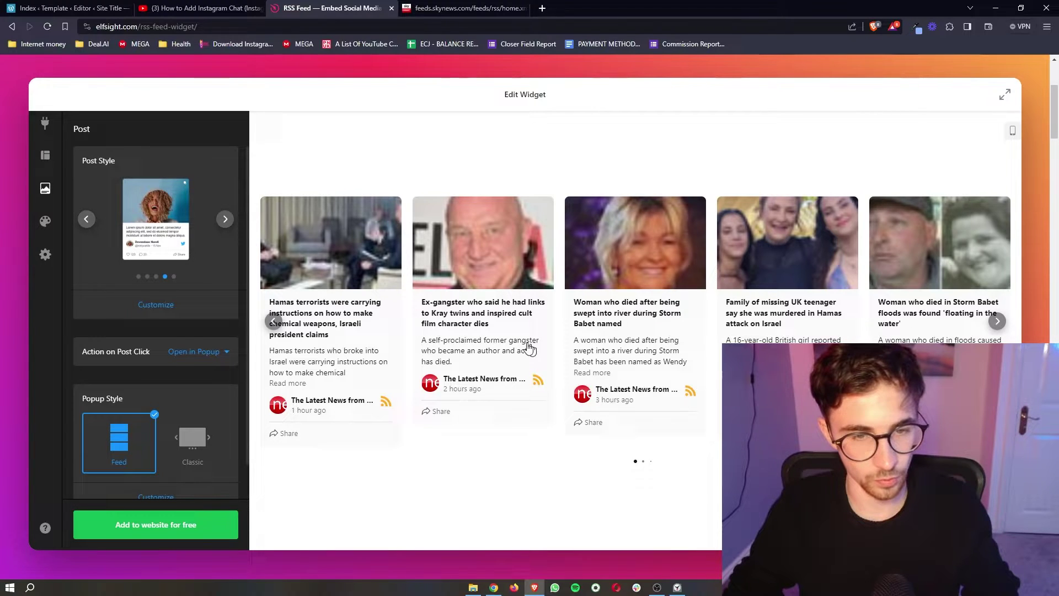
left_click(91, 222)
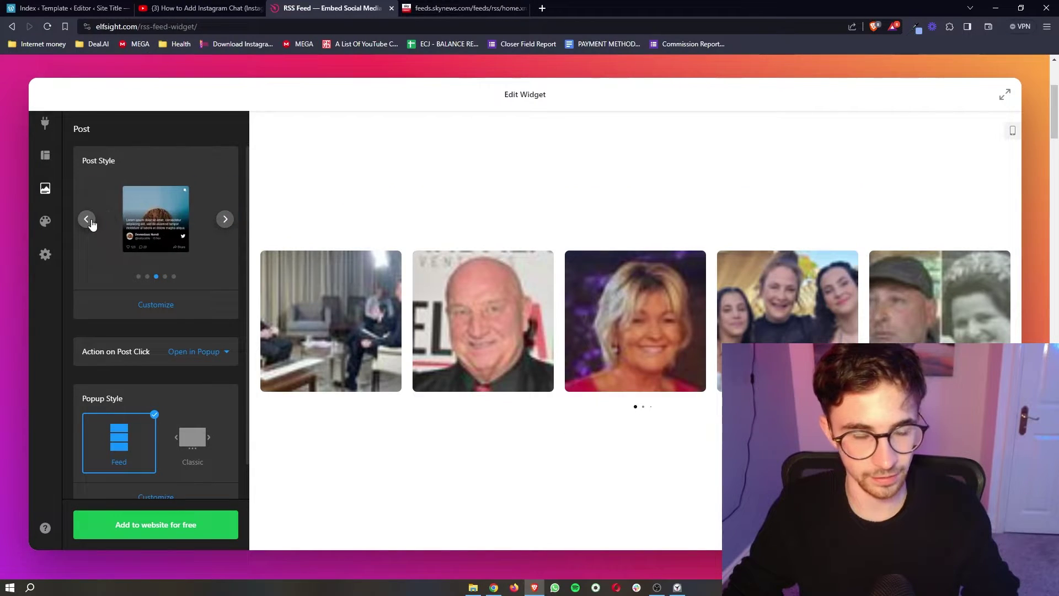
left_click(45, 220)
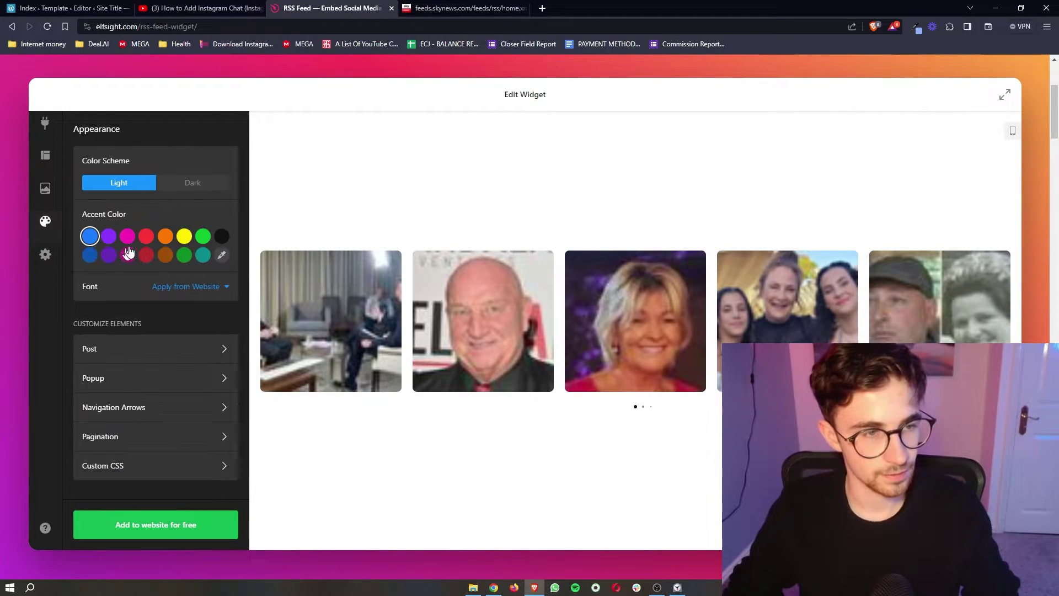
left_click(45, 254)
left_click(45, 123)
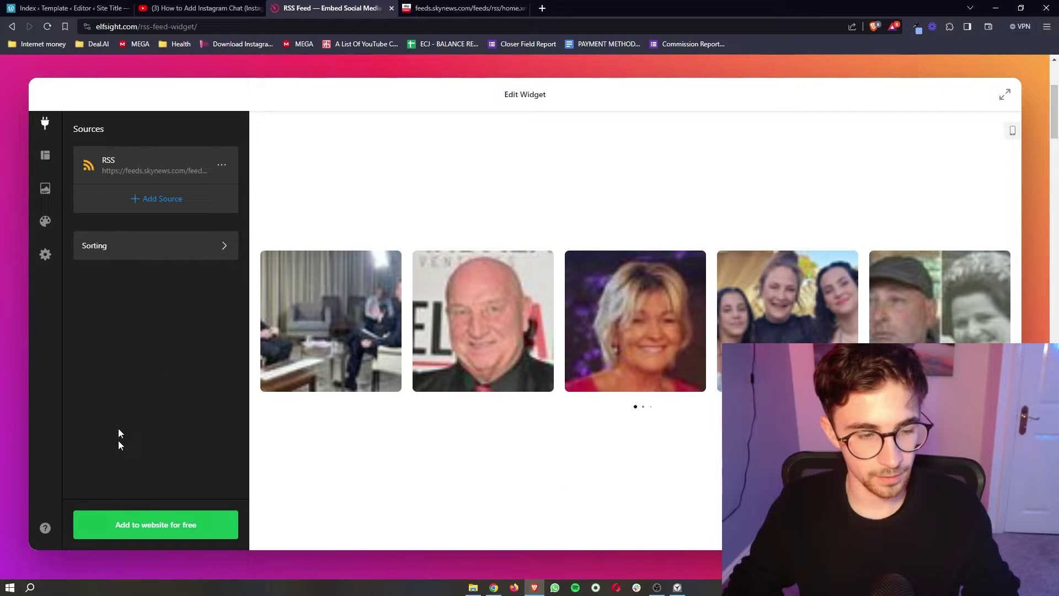
- Publish the RSS feed widget and select the Free plan after comparing view limits
left_click(191, 527)
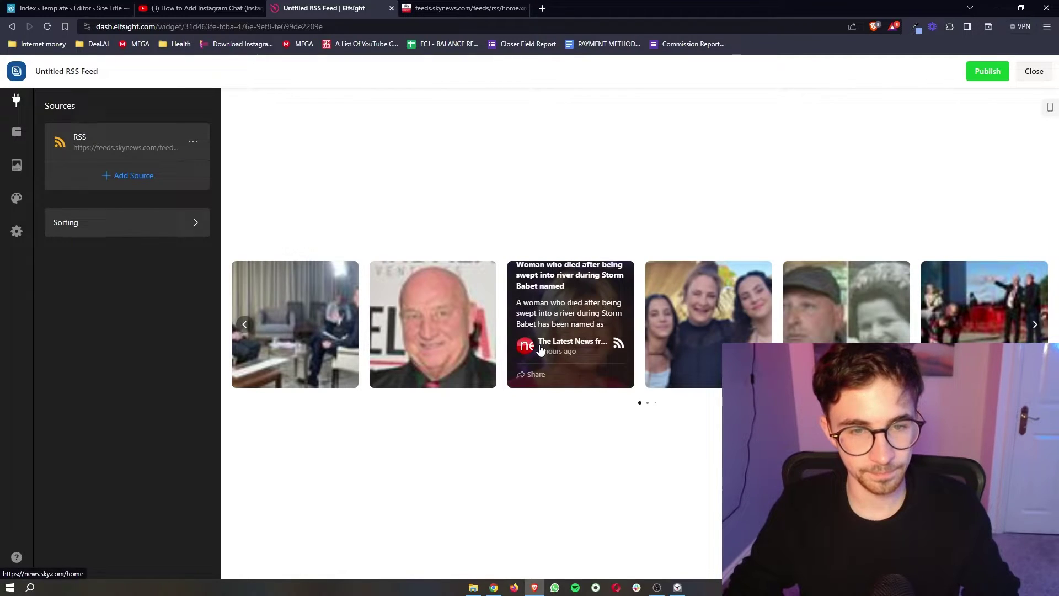
left_click(986, 73)
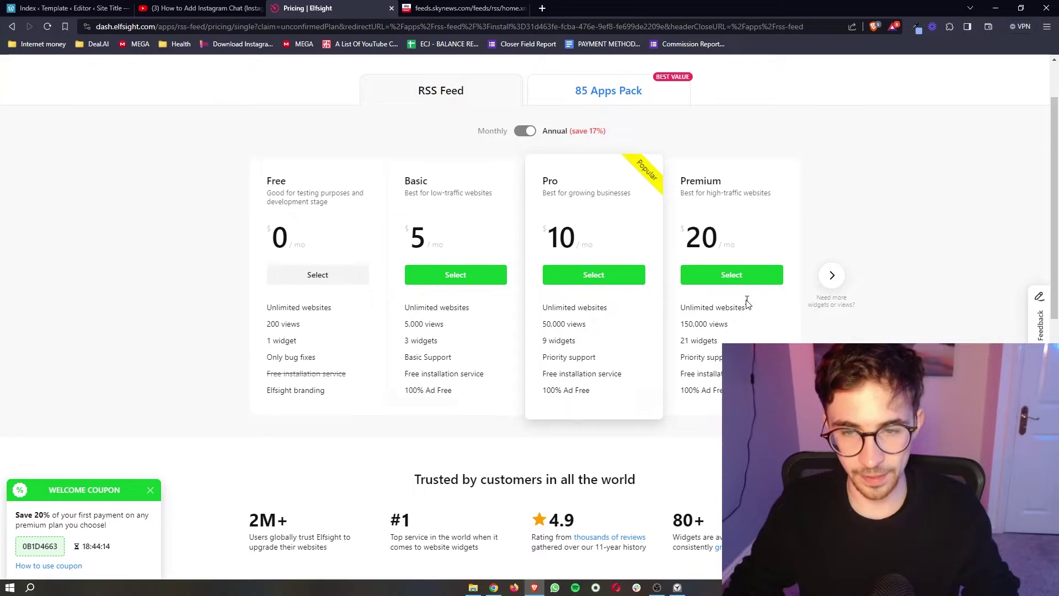
double_click(554, 325)
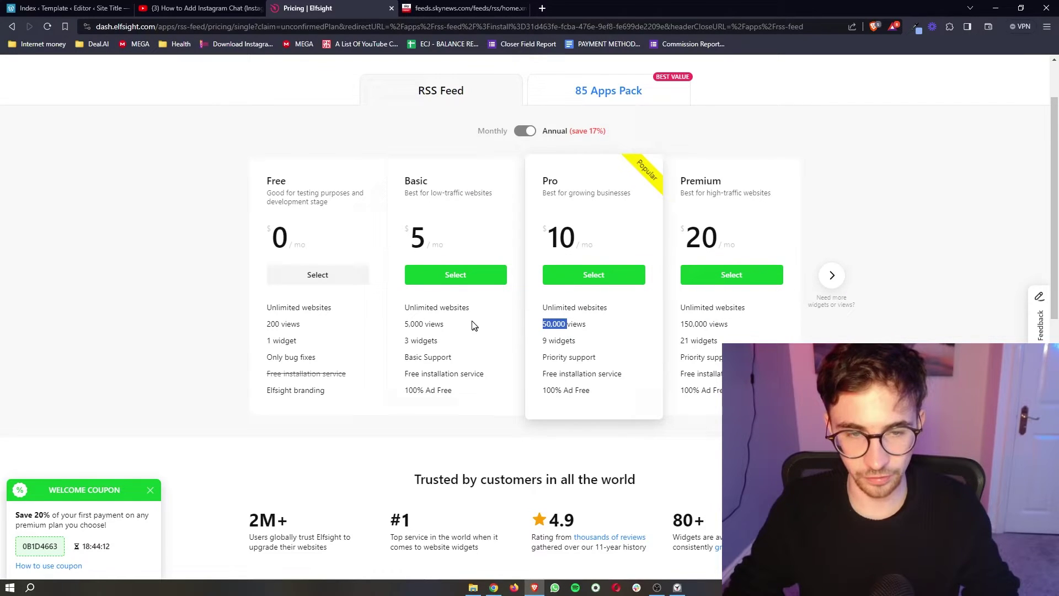
double_click(411, 323)
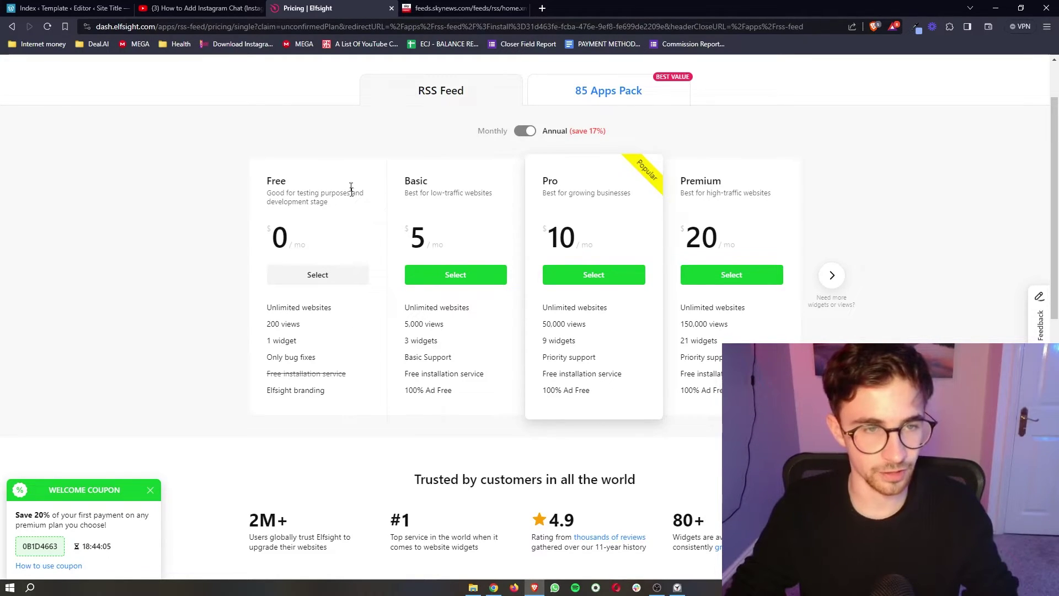
left_click(318, 274)
- Copy the widget's embed code to the clipboard
left_click_drag(577, 241, 343, 227)
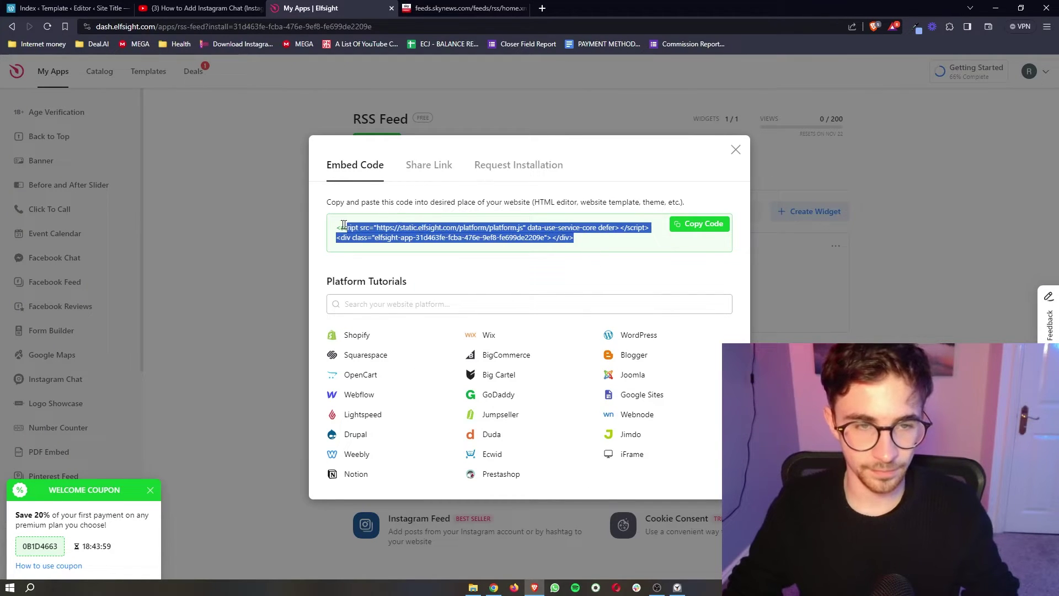
left_click(547, 256)
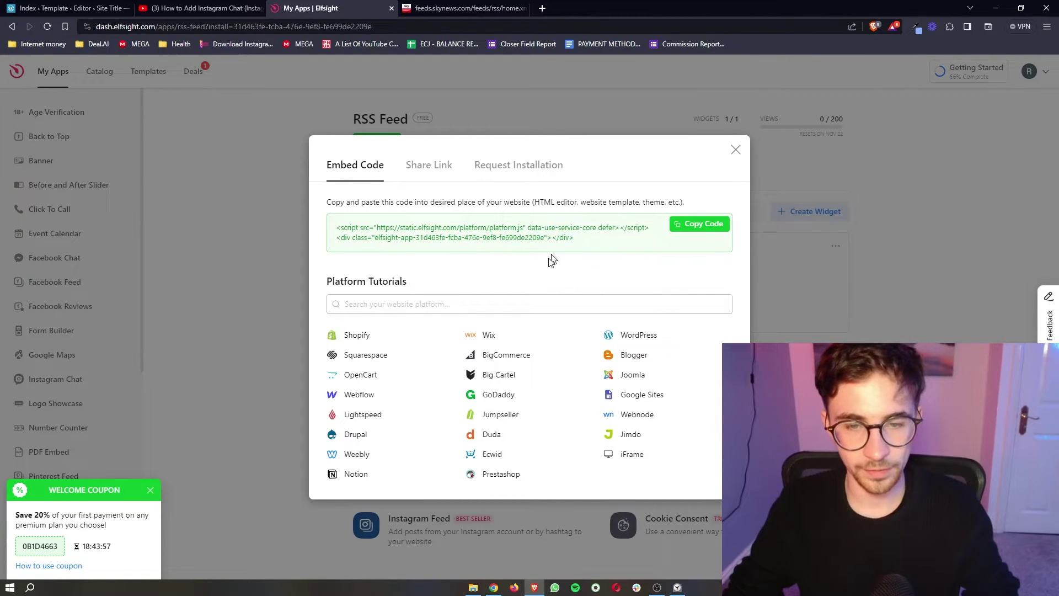
left_click(705, 226)
- Insert a Custom HTML block, found by searching 'html', below the posts Query Loop
left_click(61, 8)
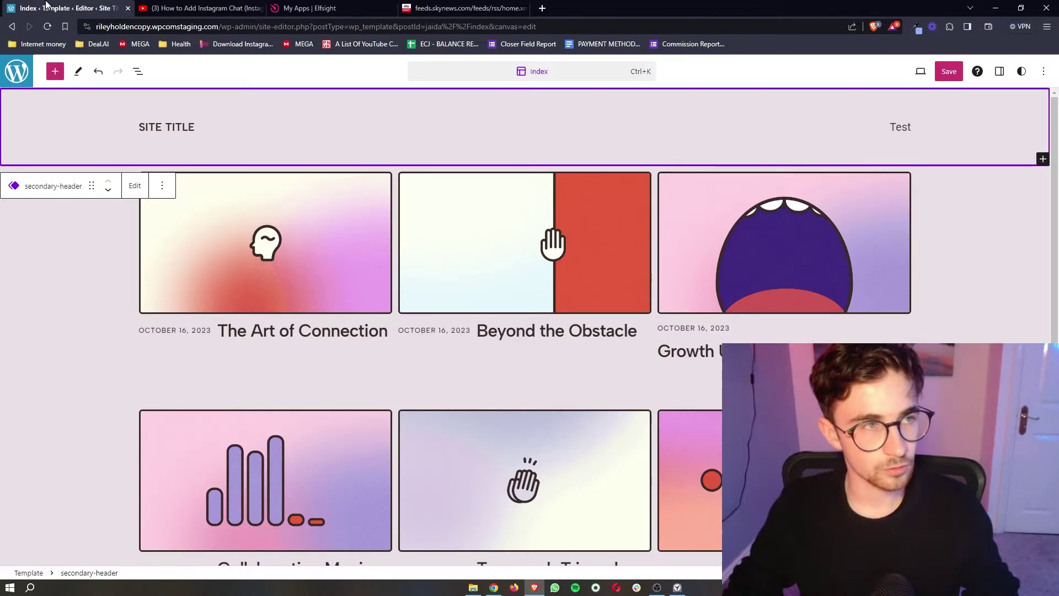
left_click(89, 241)
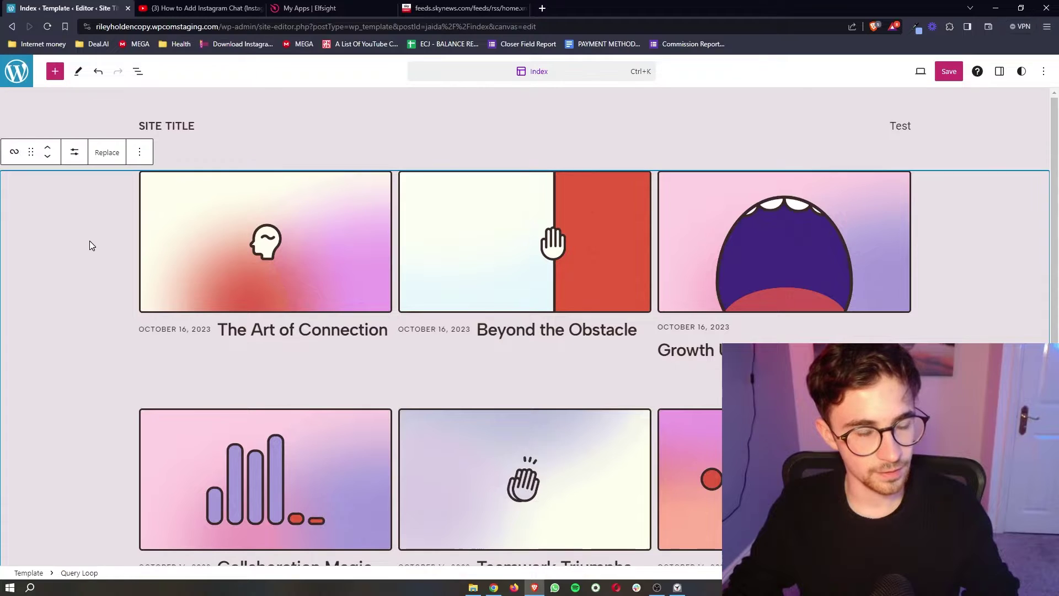
scroll(90, 241, "down", 4)
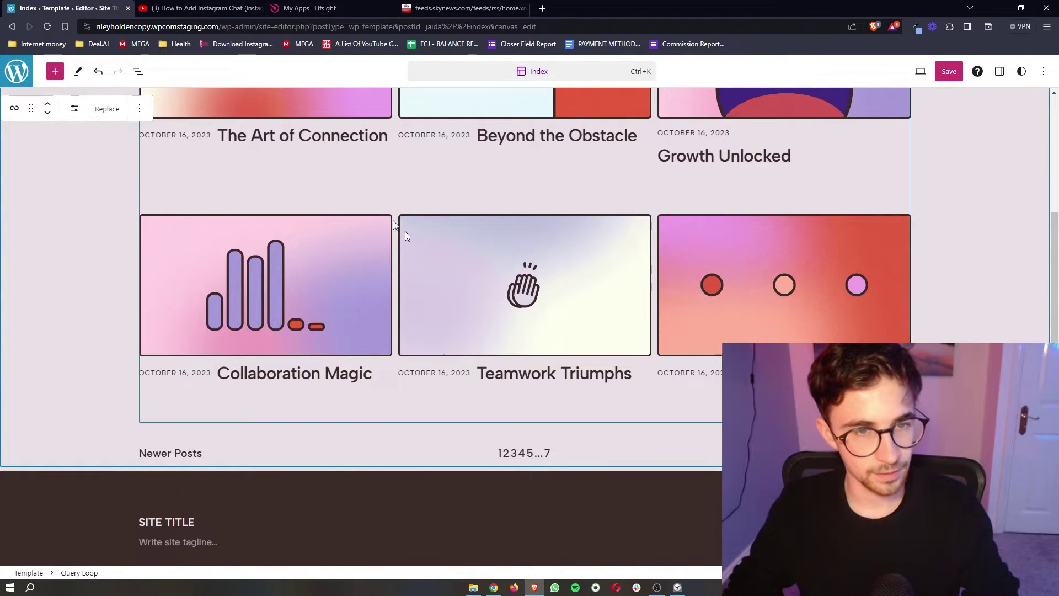
left_click(55, 72)
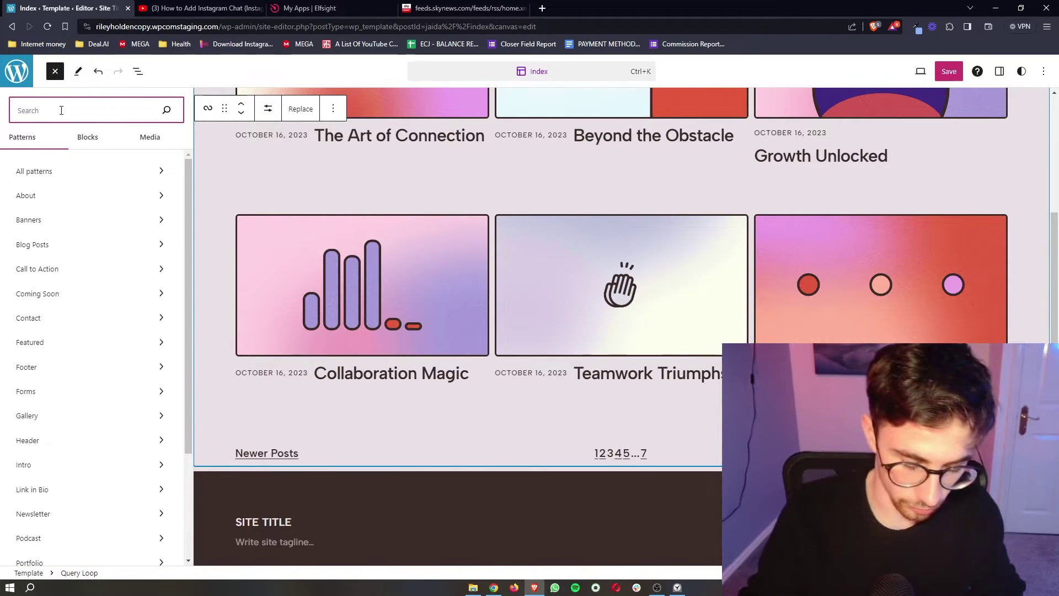
type("html")
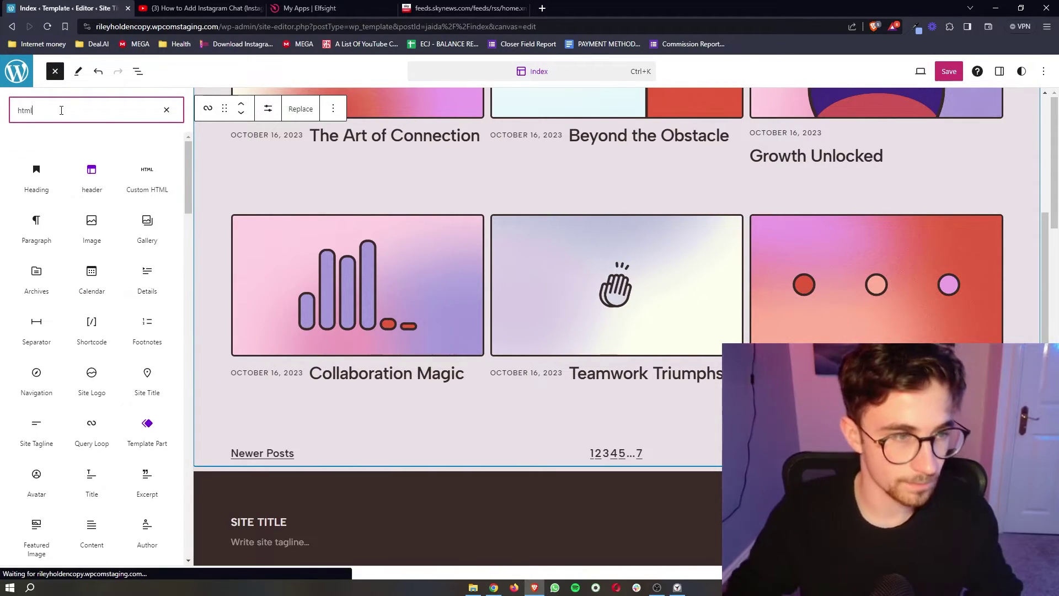
left_click_drag(36, 175, 516, 421)
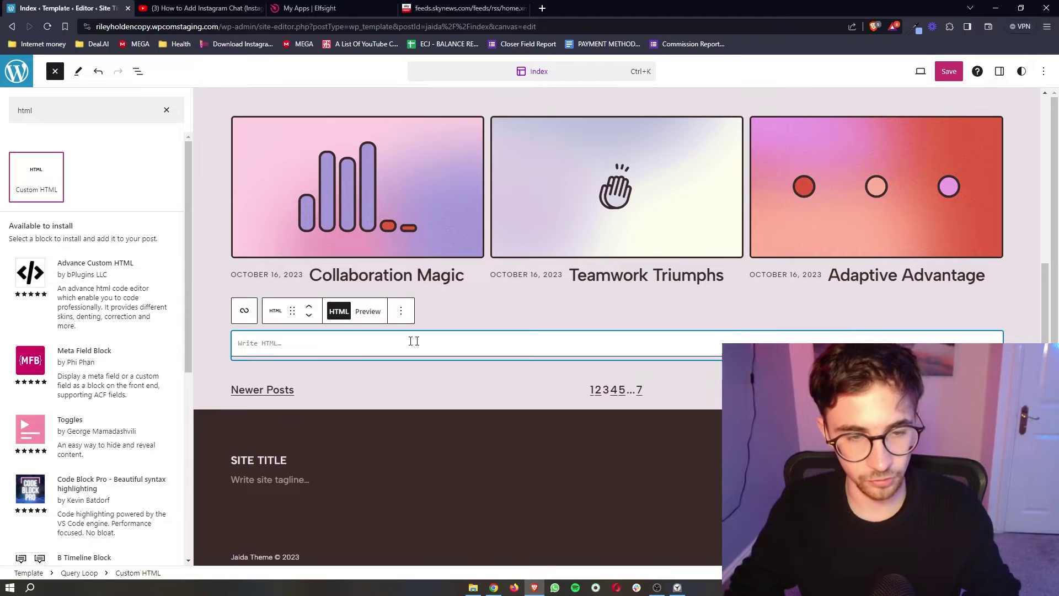
- Paste the Elfsight embed code into the Custom HTML block
left_click(275, 343)
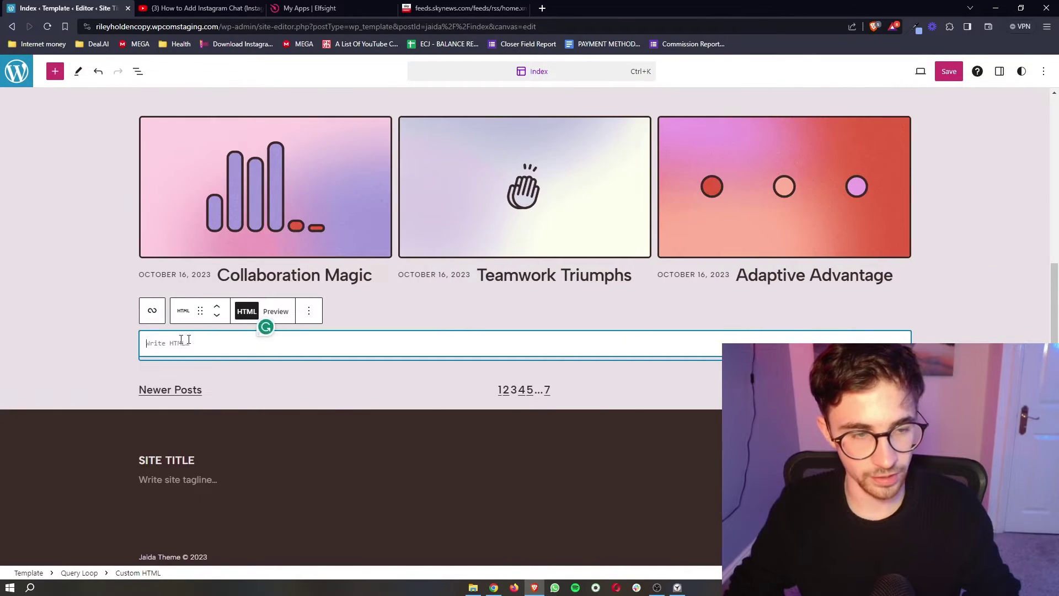
key("ctrl+v")
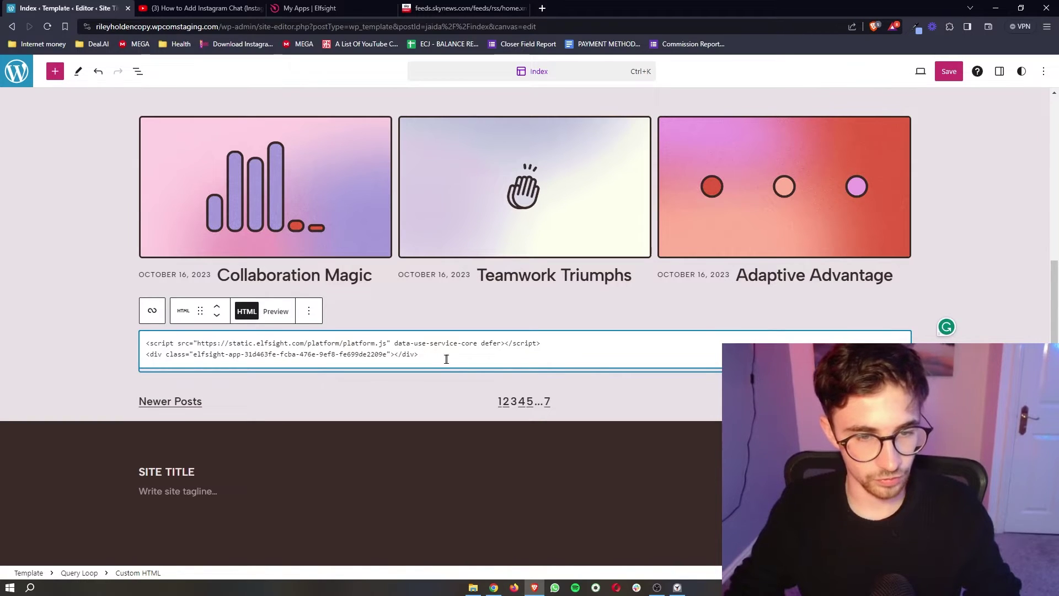
left_click_drag(353, 353, 125, 344)
left_click(125, 344)
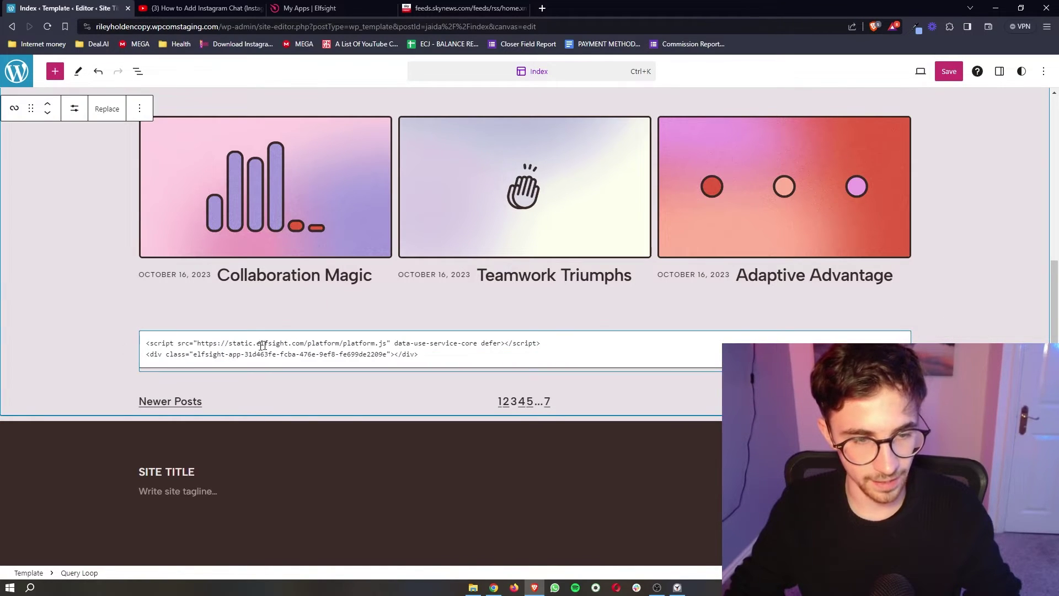
- Save the index template changes and open the live site
left_click(956, 83)
left_click(956, 84)
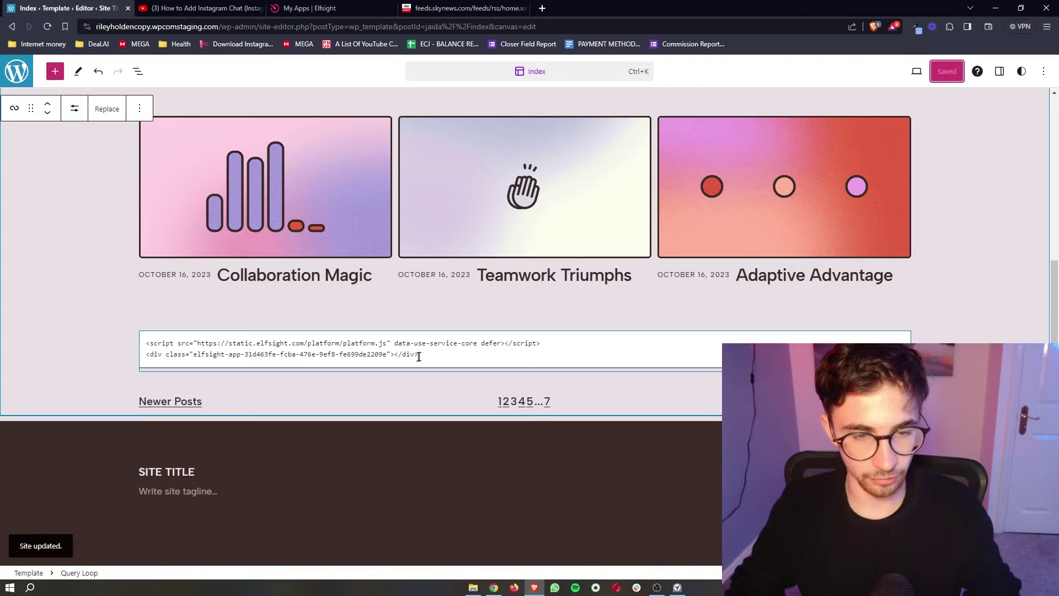
left_click(916, 71)
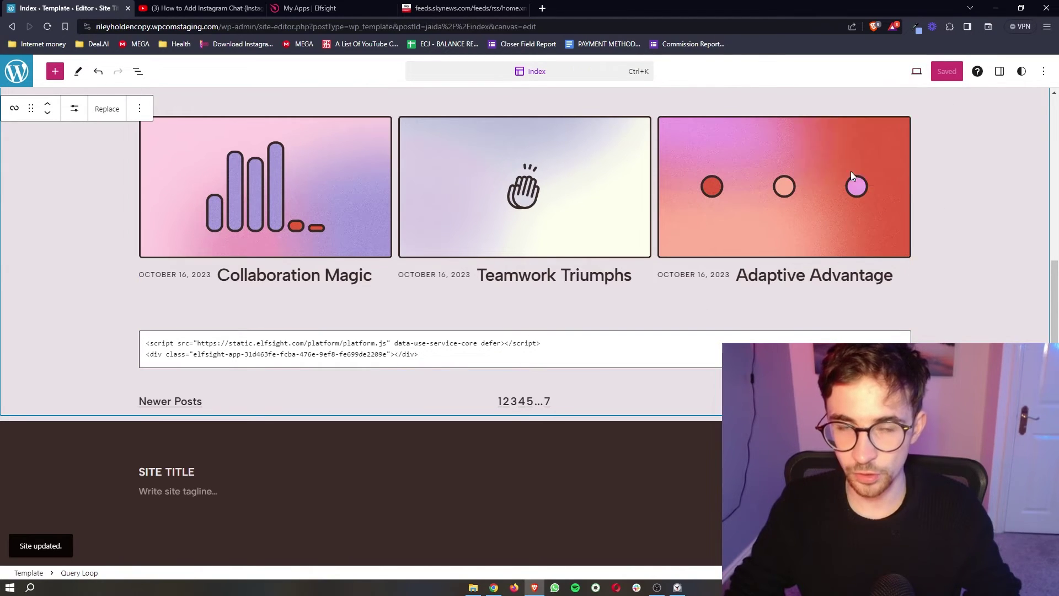
- Scroll the live site to check the Sky News carousel, then close it to return to the editor
scroll(670, 229, "down", 6)
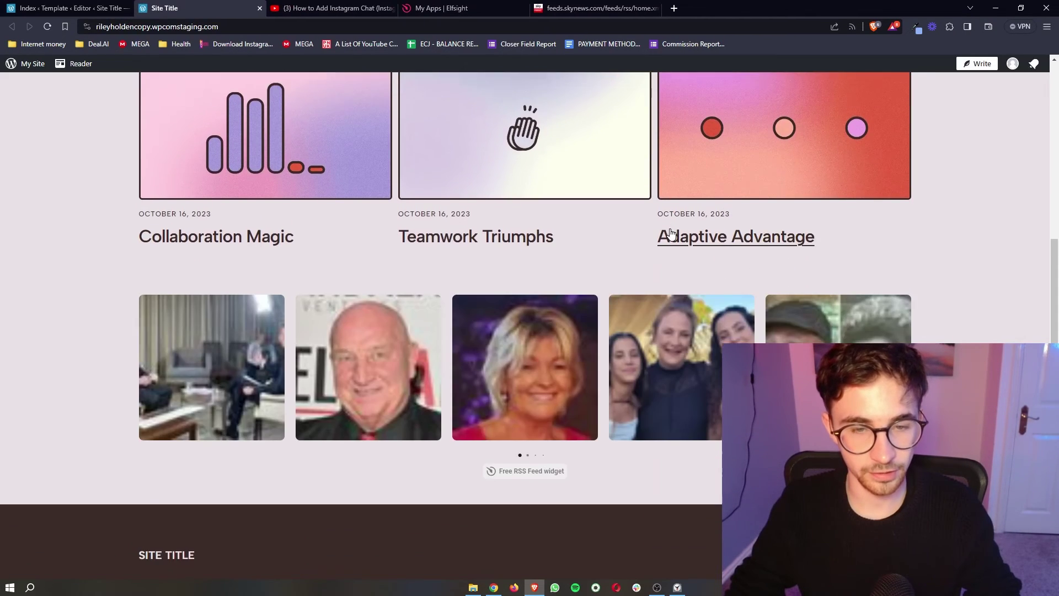
scroll(670, 231, "down", 2)
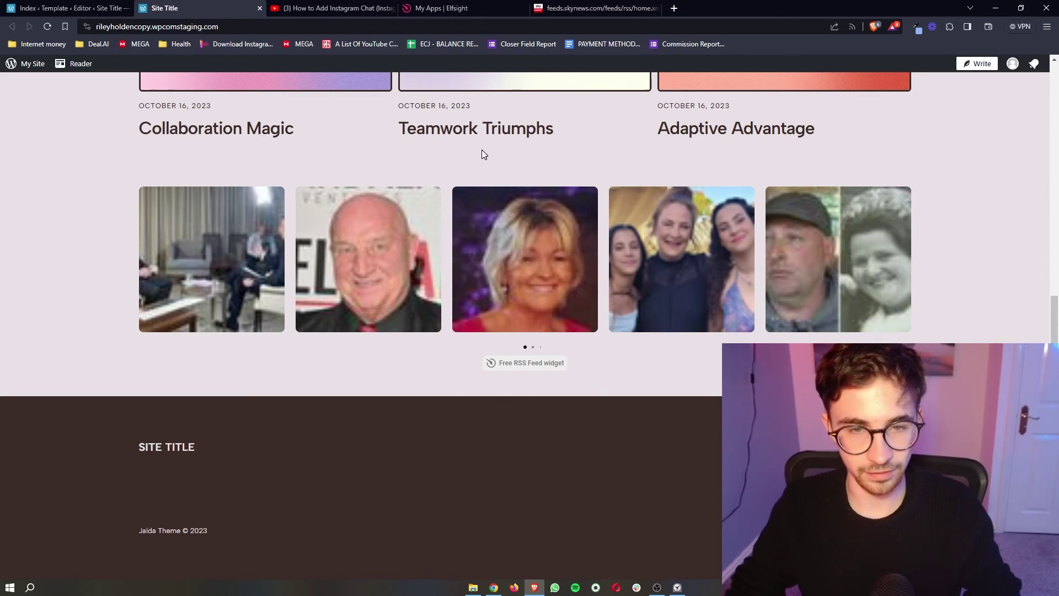
scroll(481, 153, "up", 5)
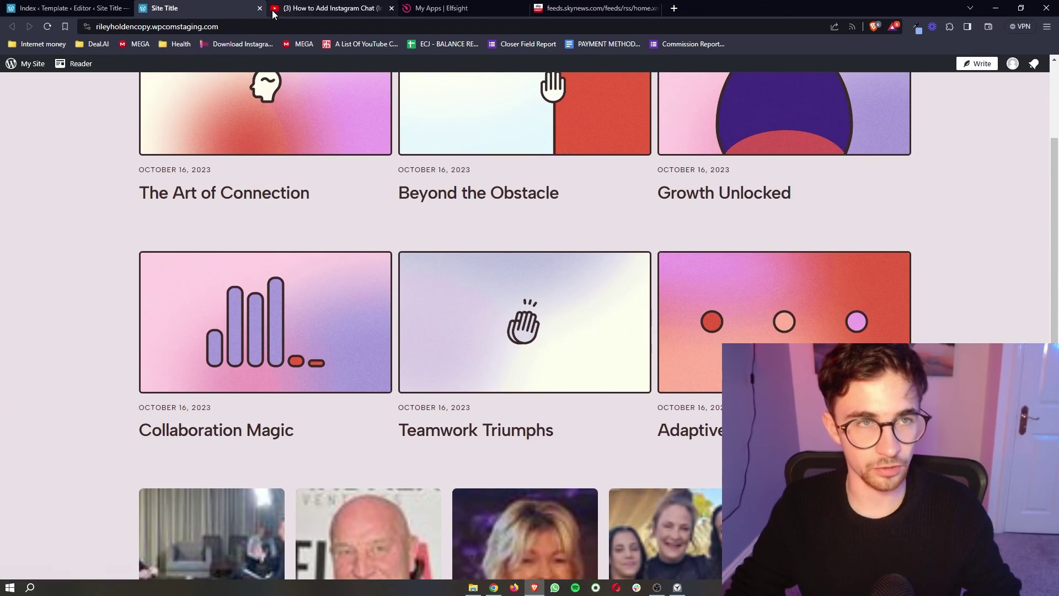
left_click(259, 8)
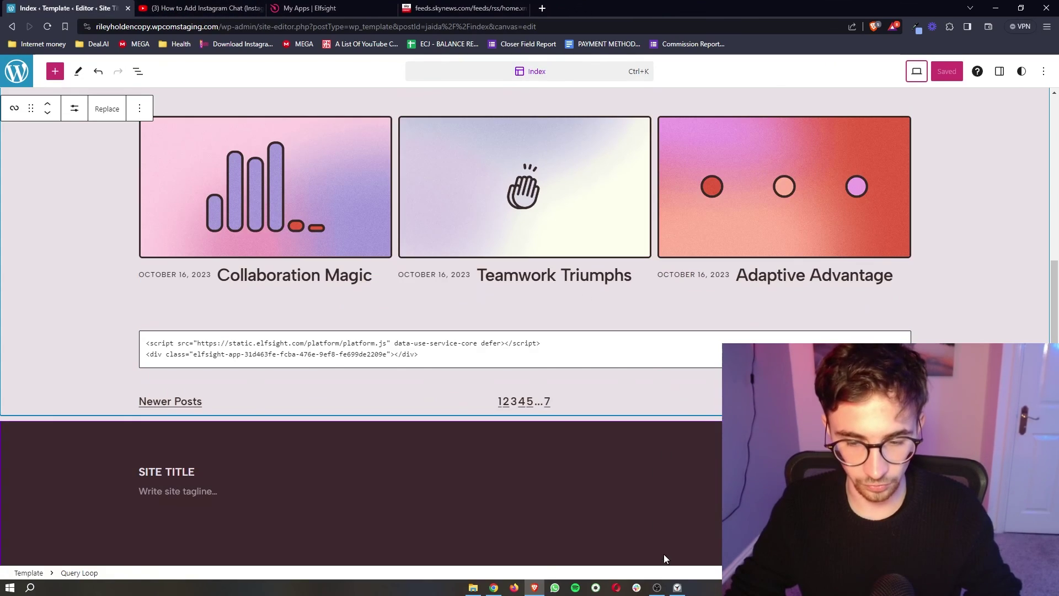